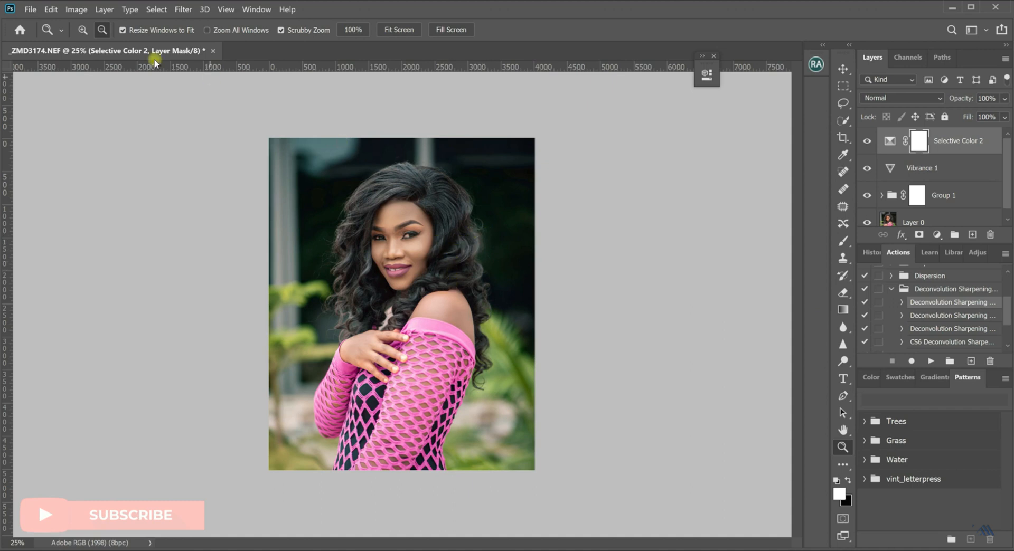
Crop the portrait to the 4 : 5 (8 : 10) ratio, after trying the 1 : 1 (Square) ratio.
click(85, 30)
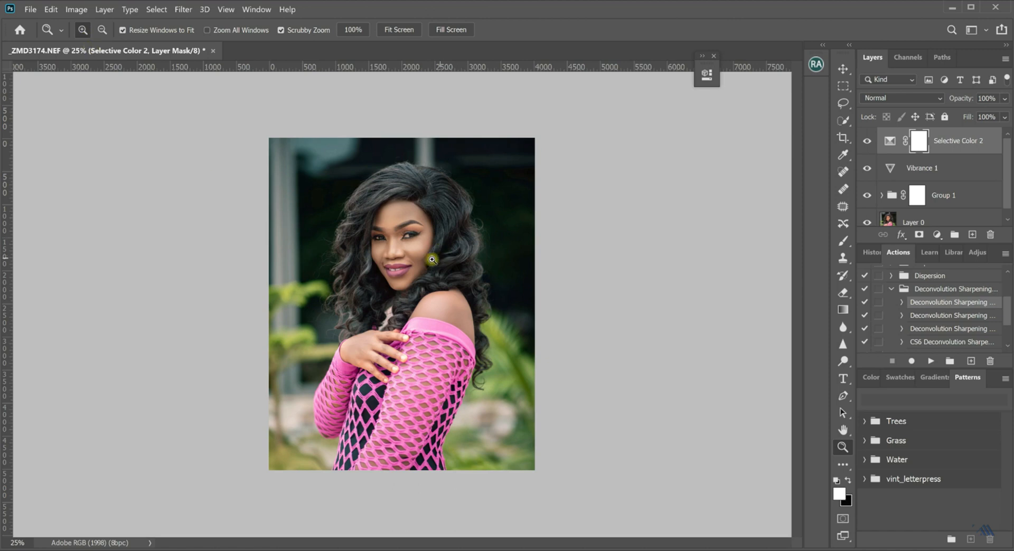
click(419, 276)
drag(419, 276, 422, 283)
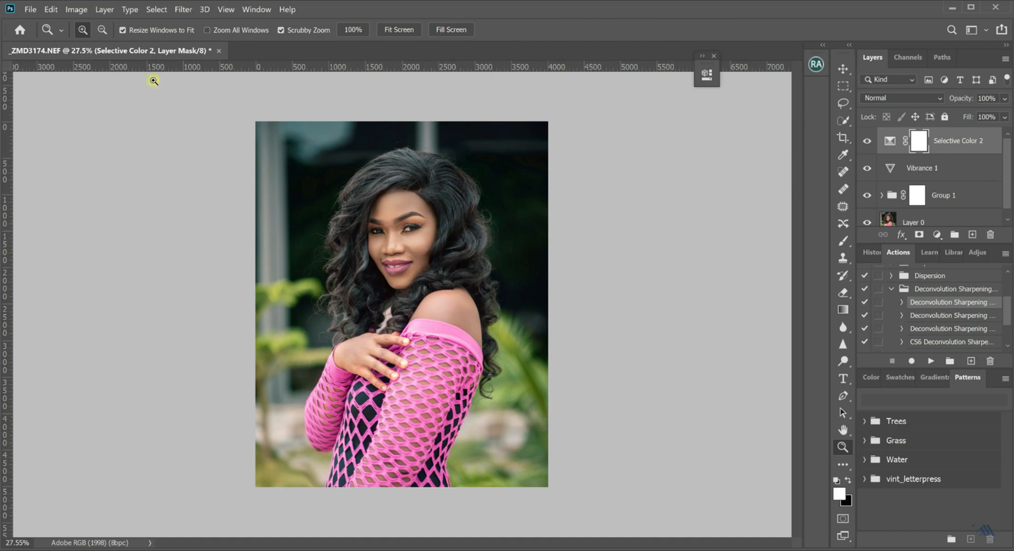
click(843, 137)
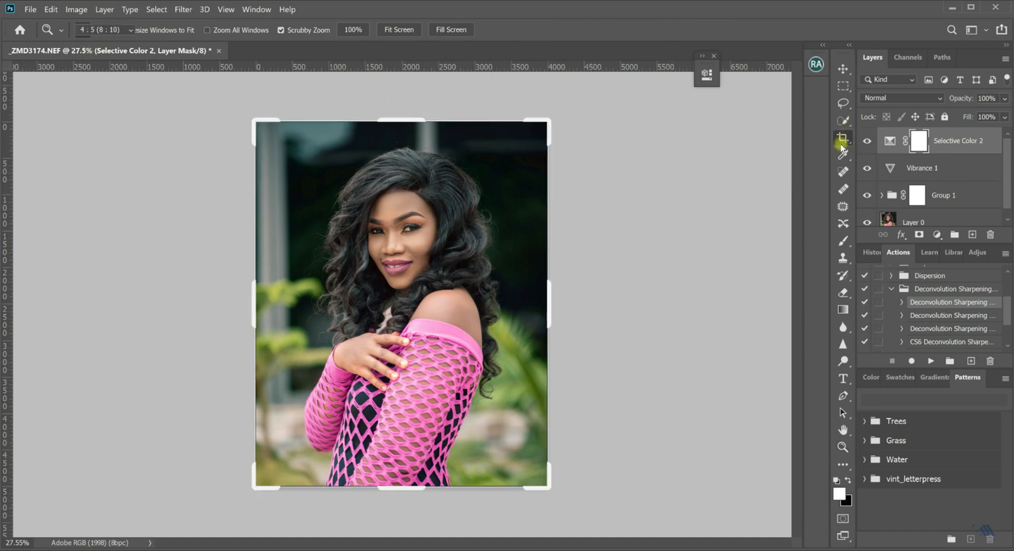
click(130, 30)
click(112, 80)
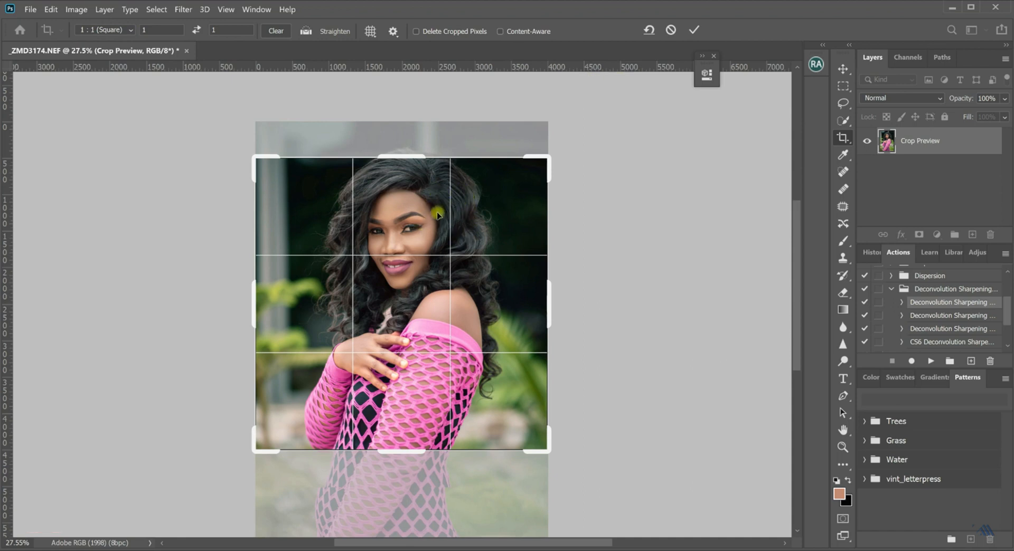
click(130, 31)
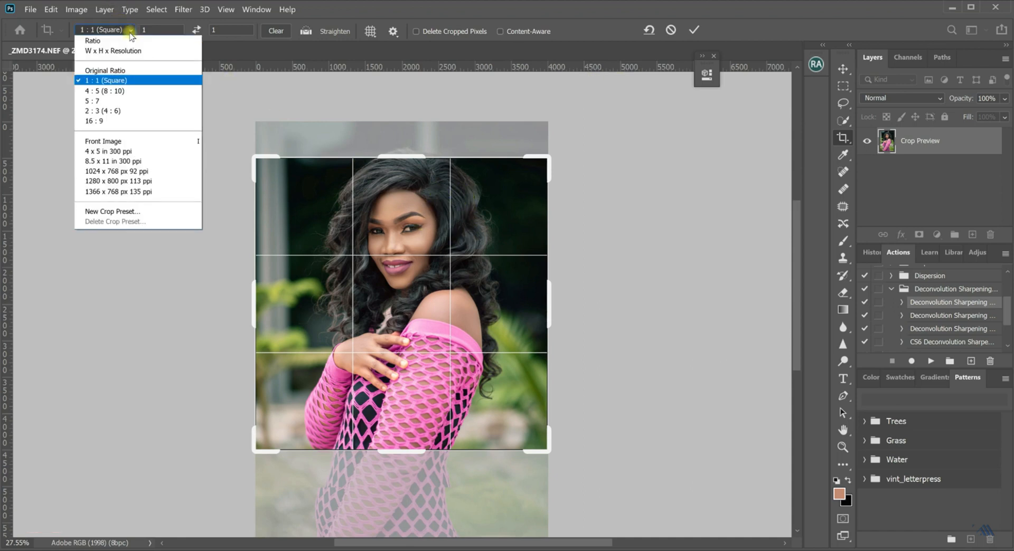
click(132, 91)
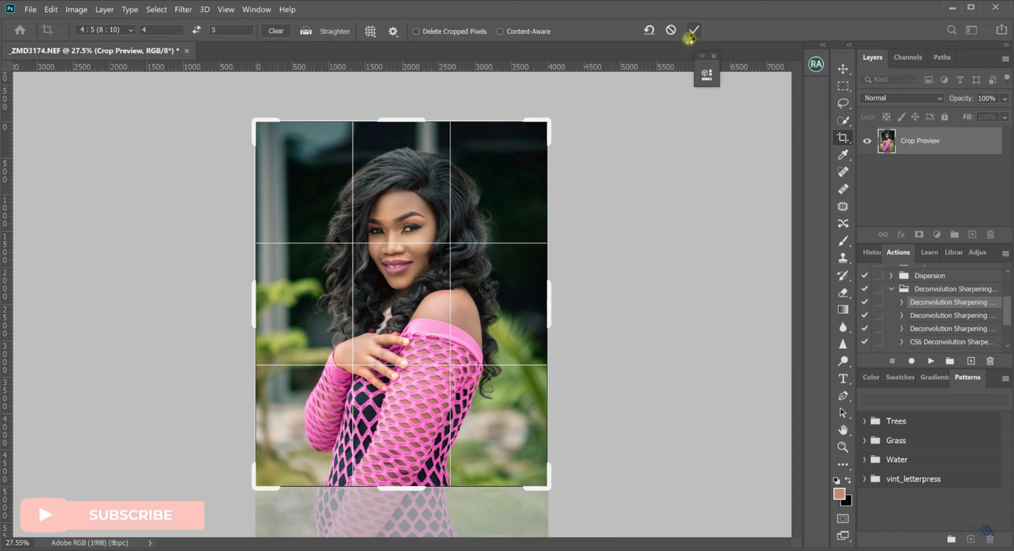
click(692, 34)
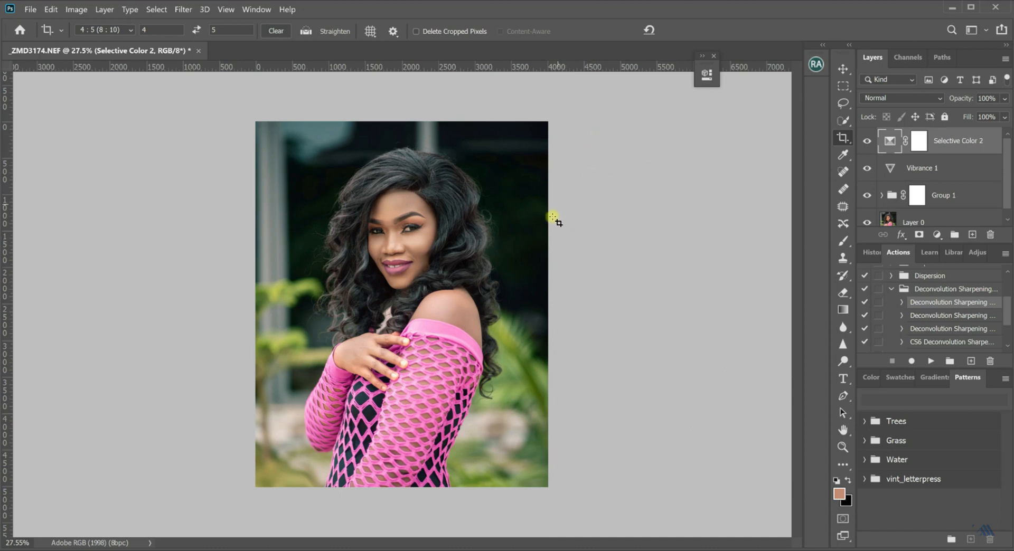
Resize the cropped photo to a height of 2048 pixels with proportions linked and Bicubic Sharper (reduction) resampling.
click(76, 10)
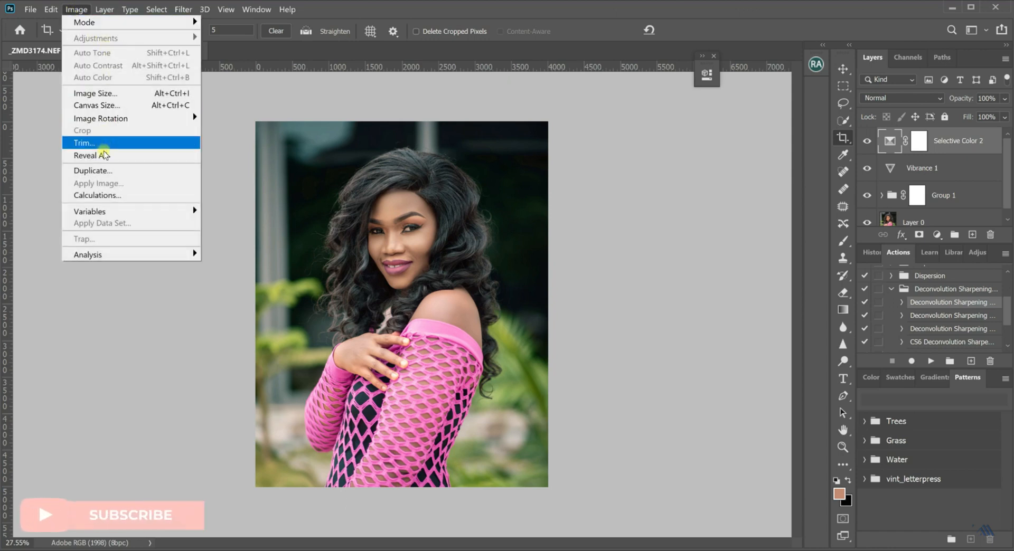
click(98, 93)
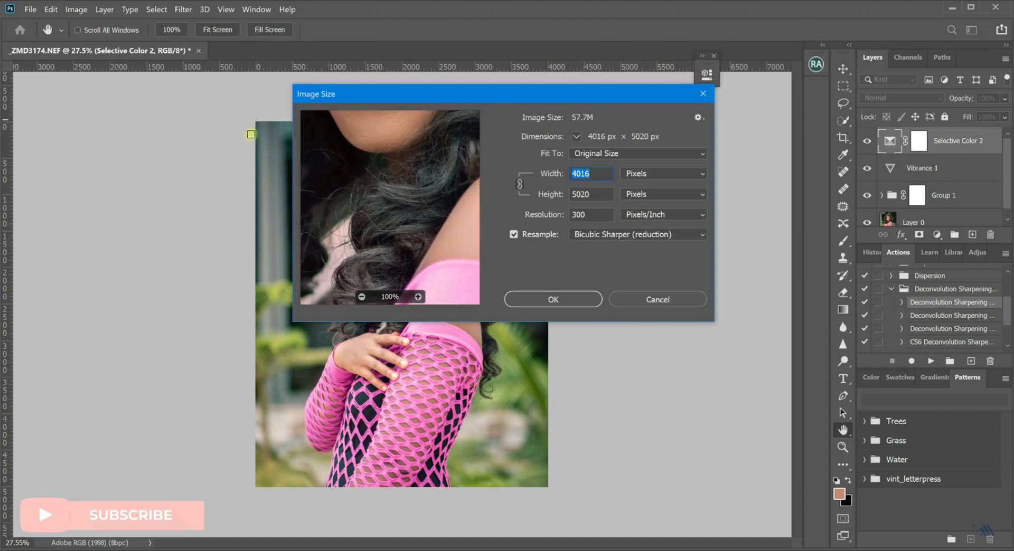
double_click(583, 195)
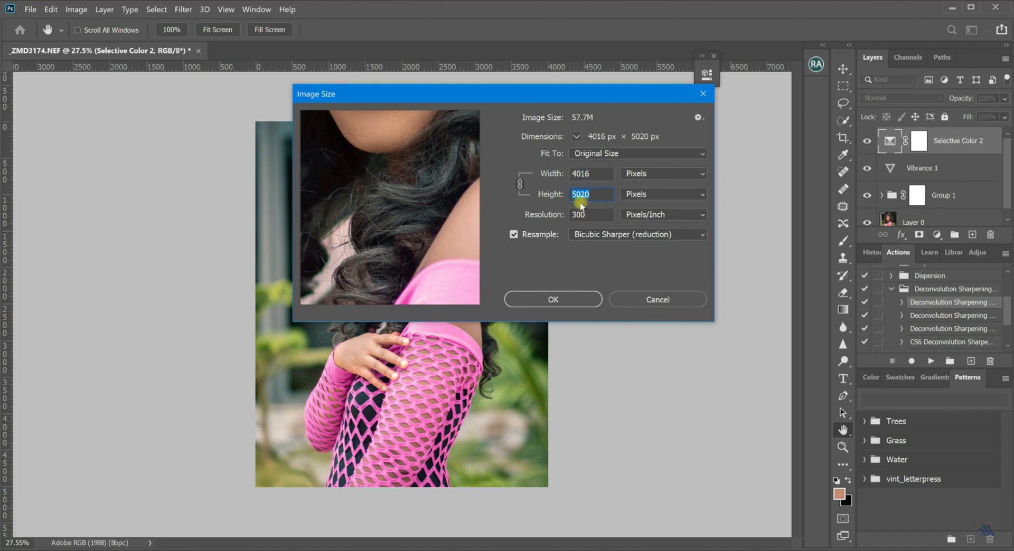
text(2)
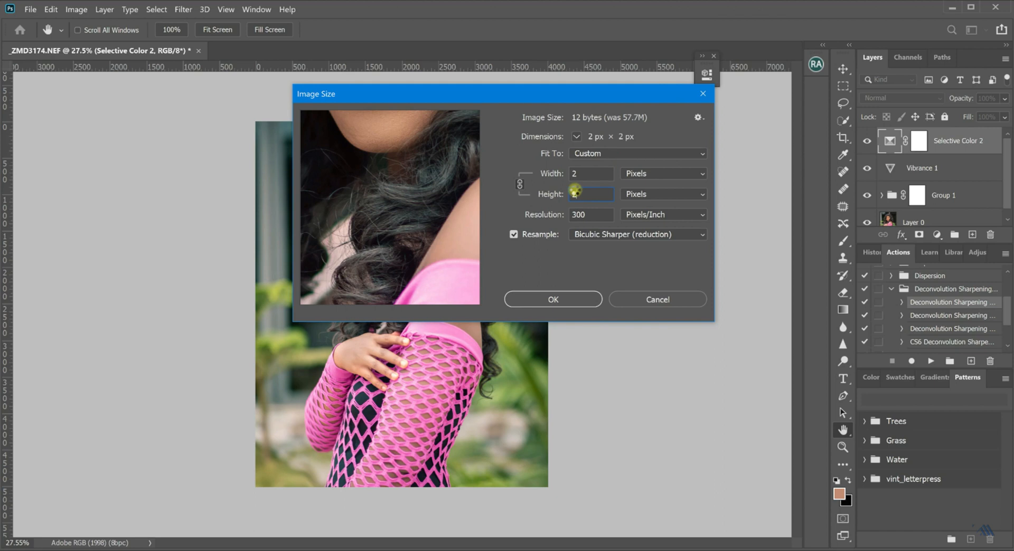
text(0)
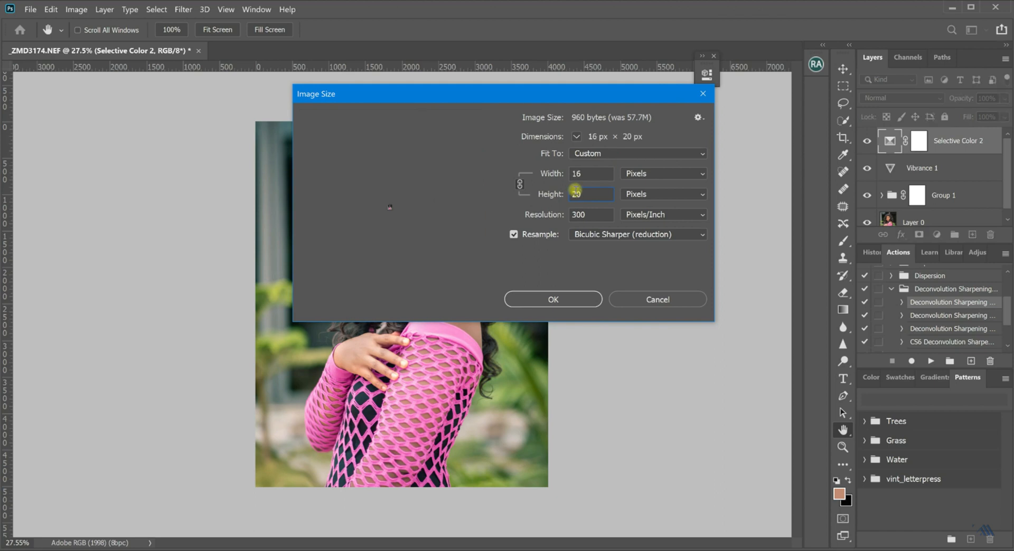
text(48)
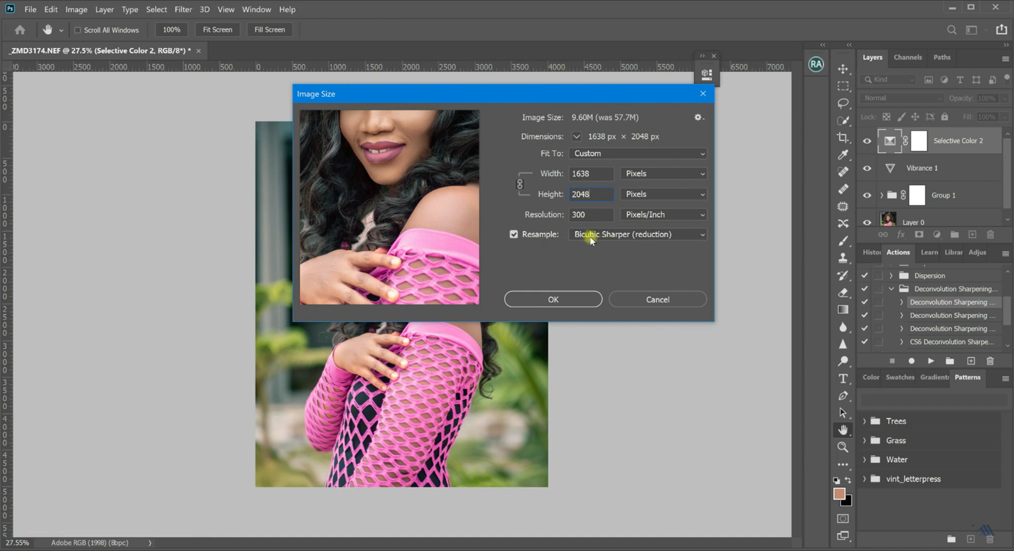
click(569, 306)
Stamp all visible layers into a new merged layer at the top of the layer stack.
key(c)
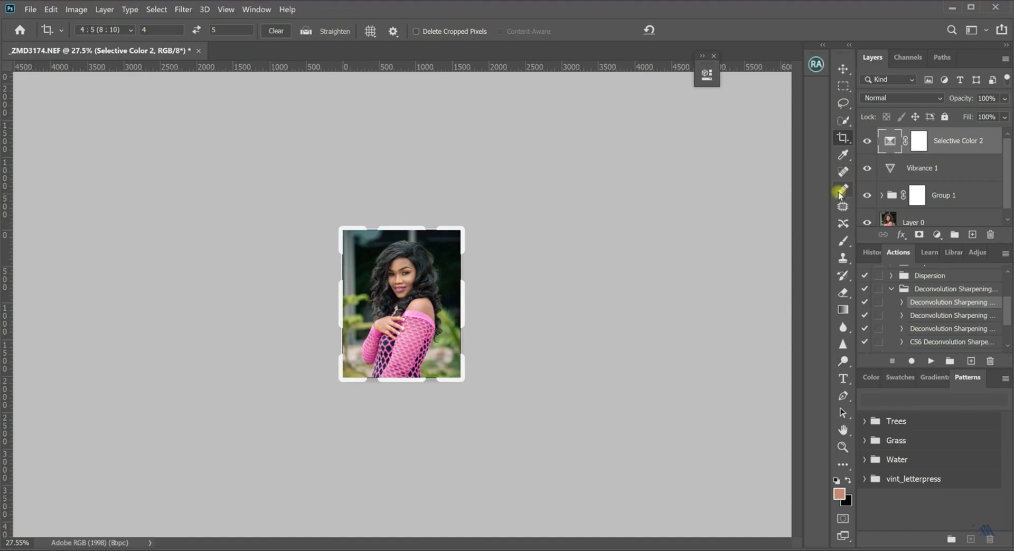
key(z)
drag(425, 317, 454, 306)
drag(449, 224, 468, 291)
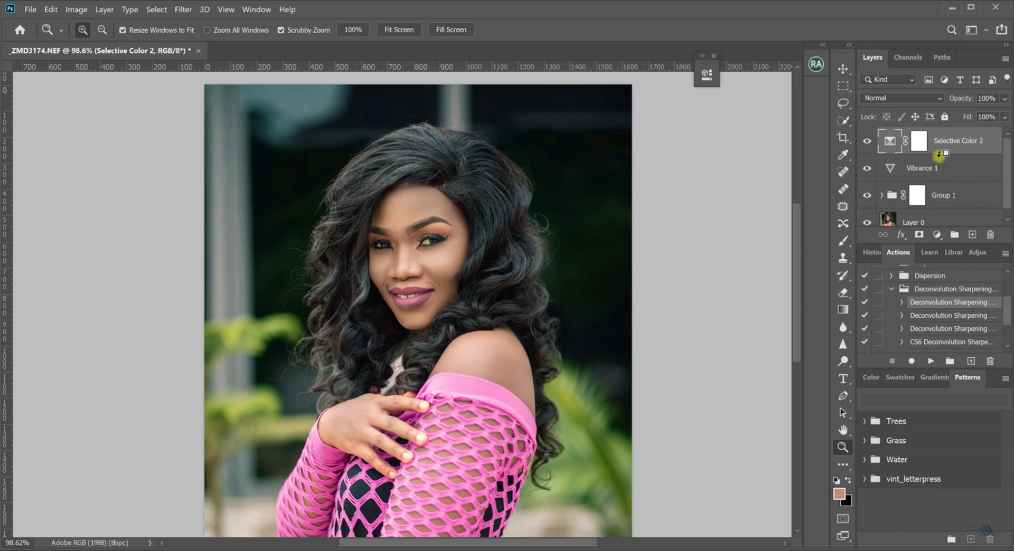
key(ctrl+shift+alt+e)
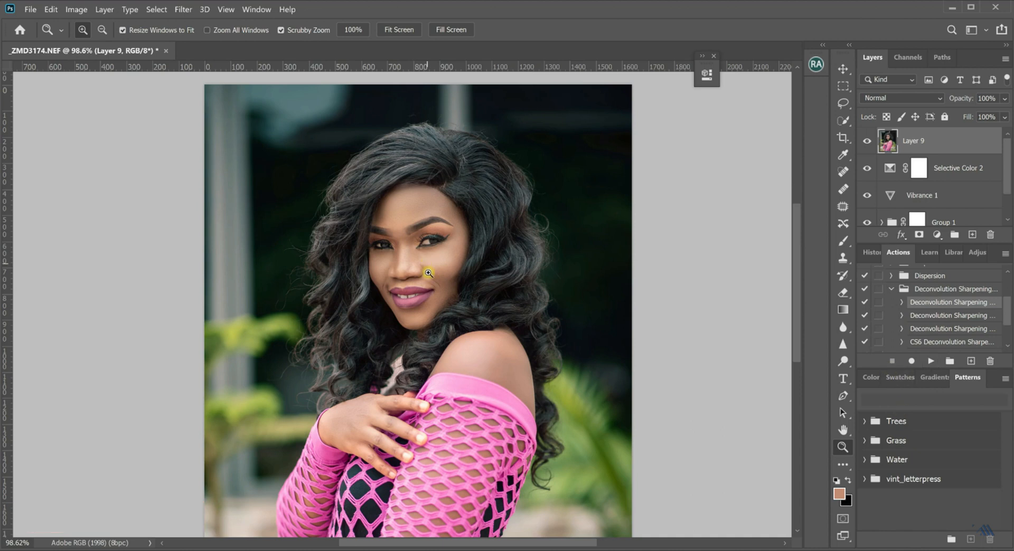
Sharpen the merged layer with the selected Deconvolution Sharpening action and compare the face with the layer hidden and shown.
mouse_move(432, 234)
mouse_down()
mouse_move(448, 236)
mouse_move(429, 242)
mouse_up()
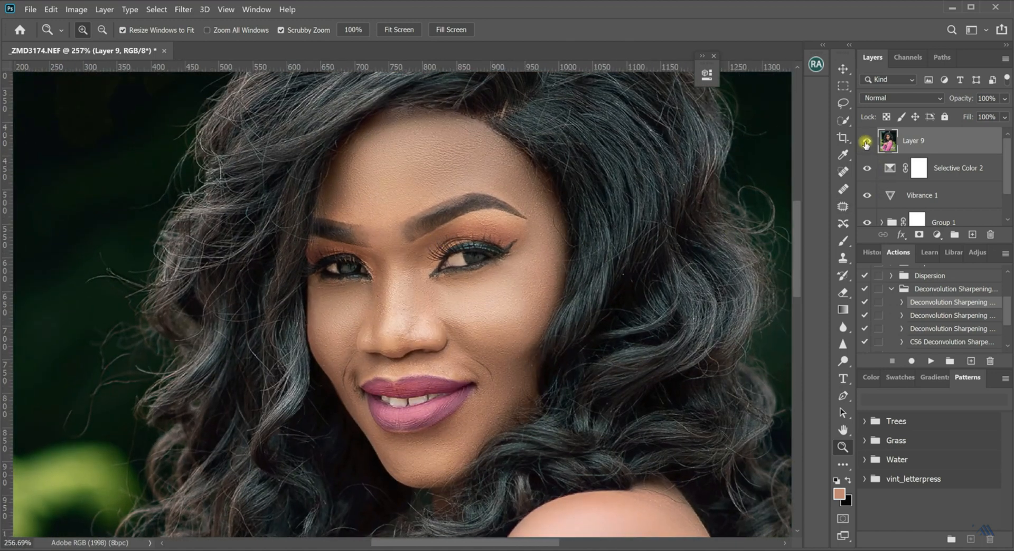
drag(396, 290, 426, 295)
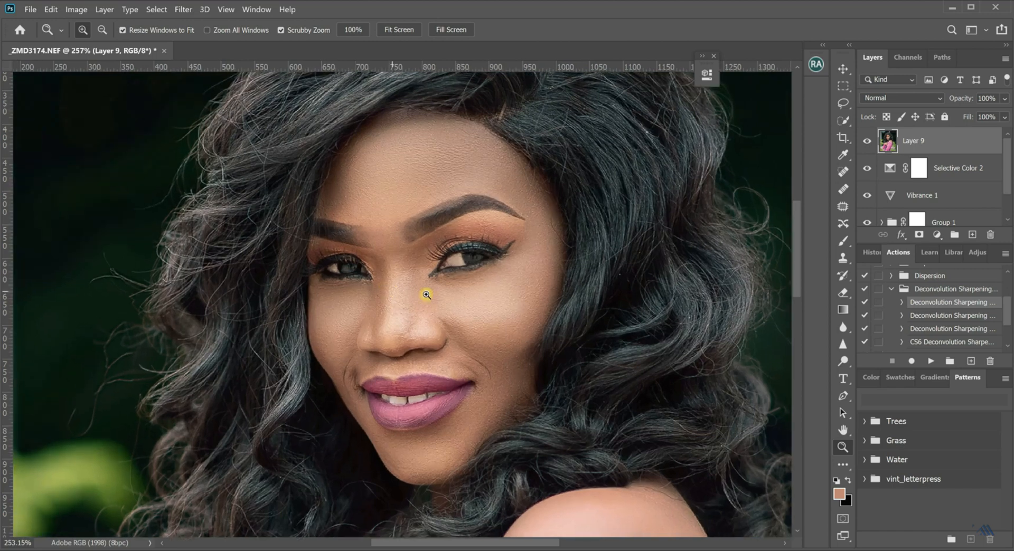
click(867, 143)
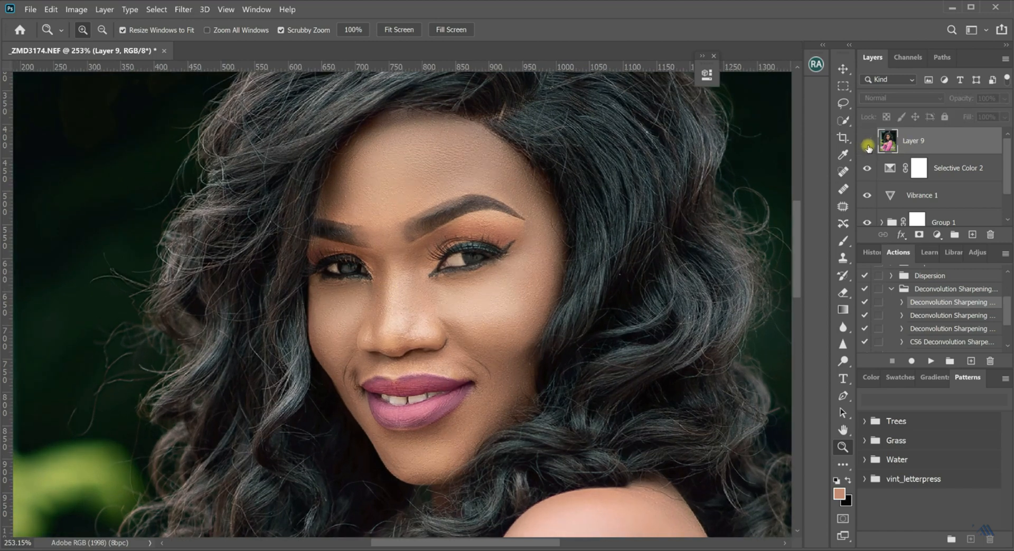
click(866, 143)
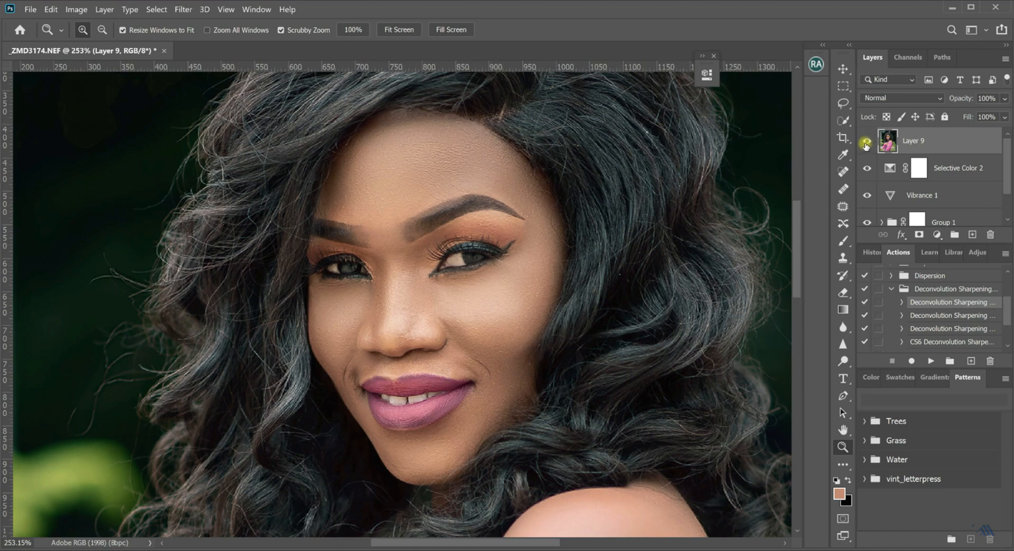
click(867, 144)
click(867, 143)
click(930, 362)
key(ctrl)
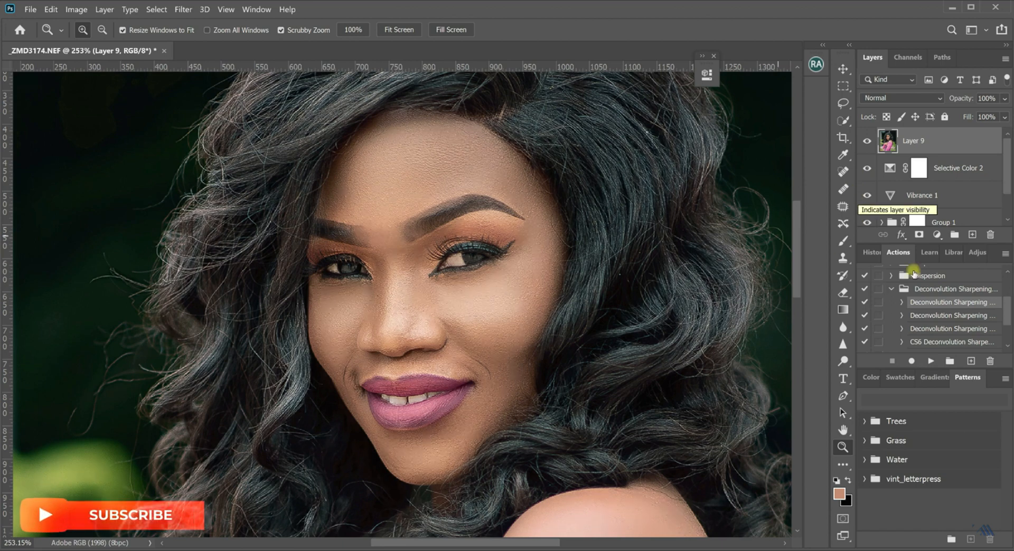
Add a layer mask to the sharpened layer and invert it to black to hide the sharpening.
click(919, 236)
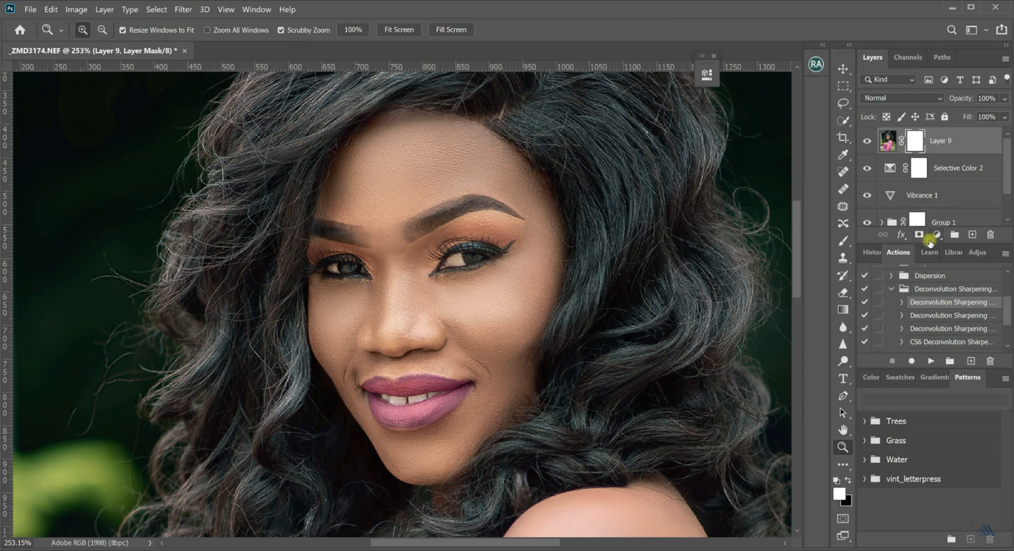
key(ctrl+i)
drag(485, 295, 461, 305)
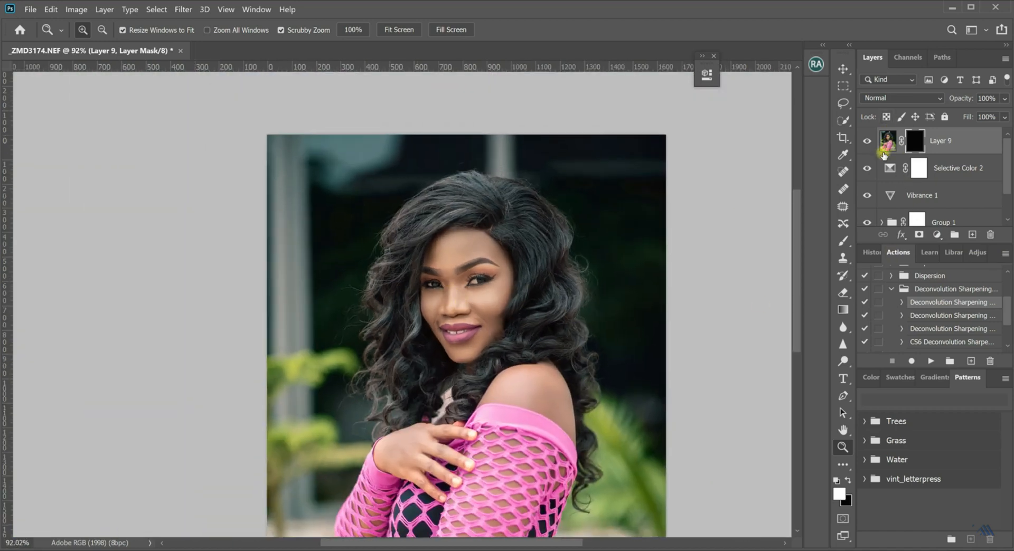
Paint white on the layer mask over the eyes and hair with a soft brush at 25% flow to reveal the sharpening there.
click(844, 242)
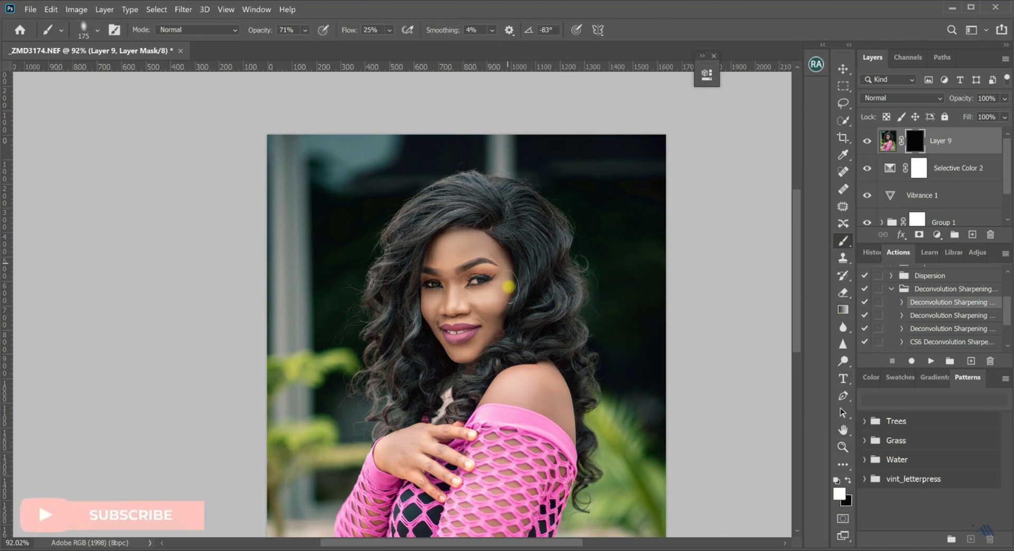
key(bracketleft)
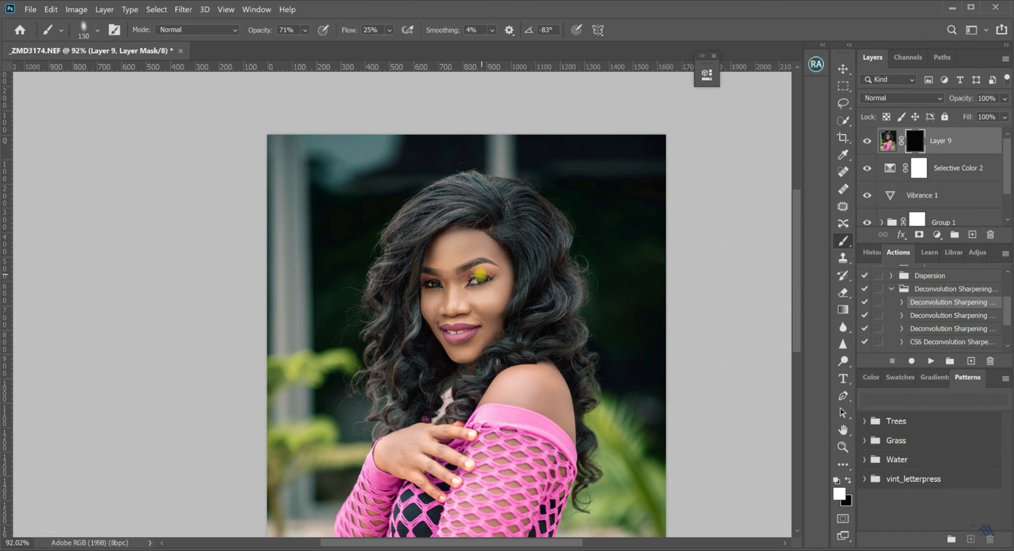
key(bracketleft)
key(bracketleft)
drag(430, 296, 431, 287)
key(bracketright)
key(bracketright)
key(bracketright)
drag(391, 272, 380, 290)
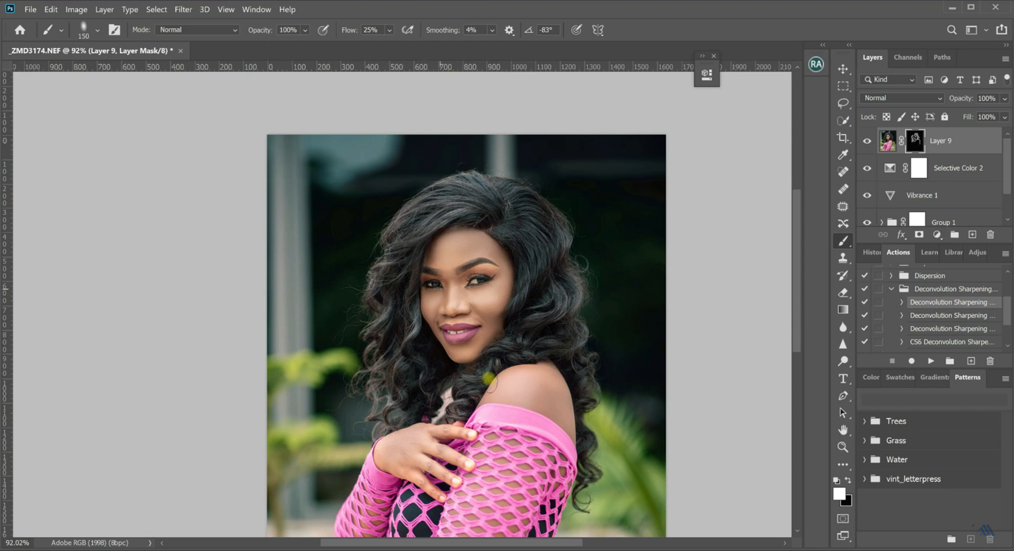
mouse_move(489, 382)
mouse_down()
mouse_move(534, 345)
mouse_move(535, 301)
mouse_up()
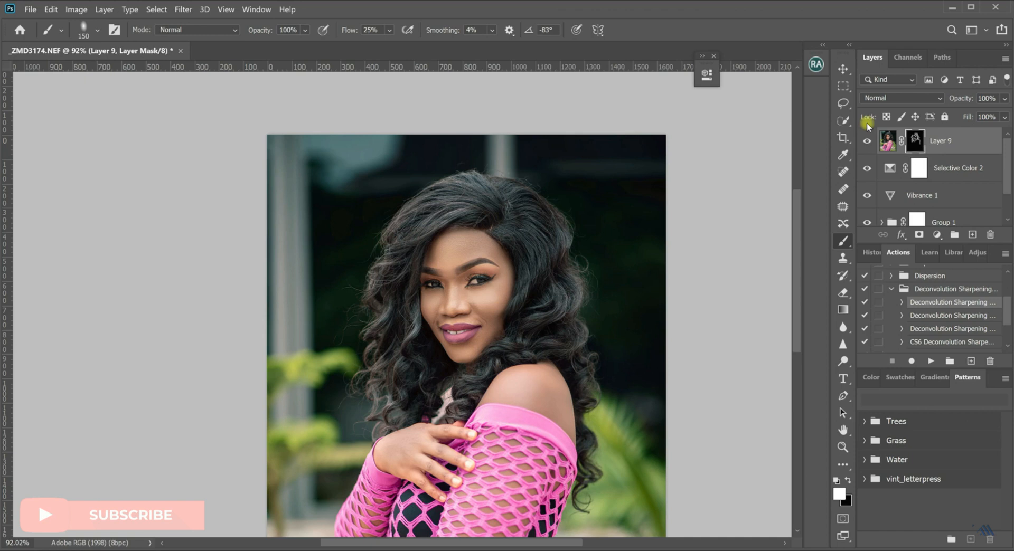
Compare the portrait with the masked sharpening layer hidden and shown, including a close view of the face at 200%.
click(867, 141)
click(867, 141)
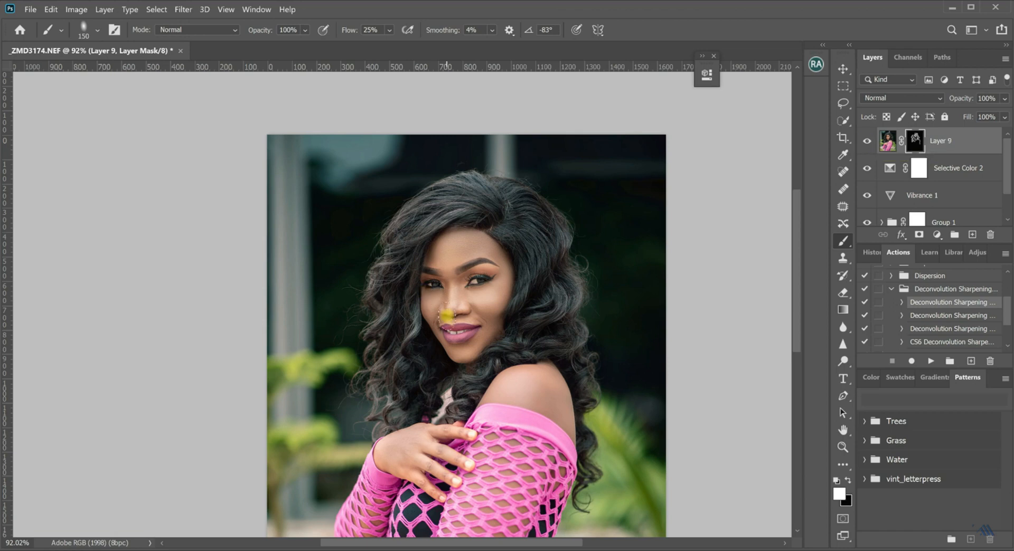
key(z)
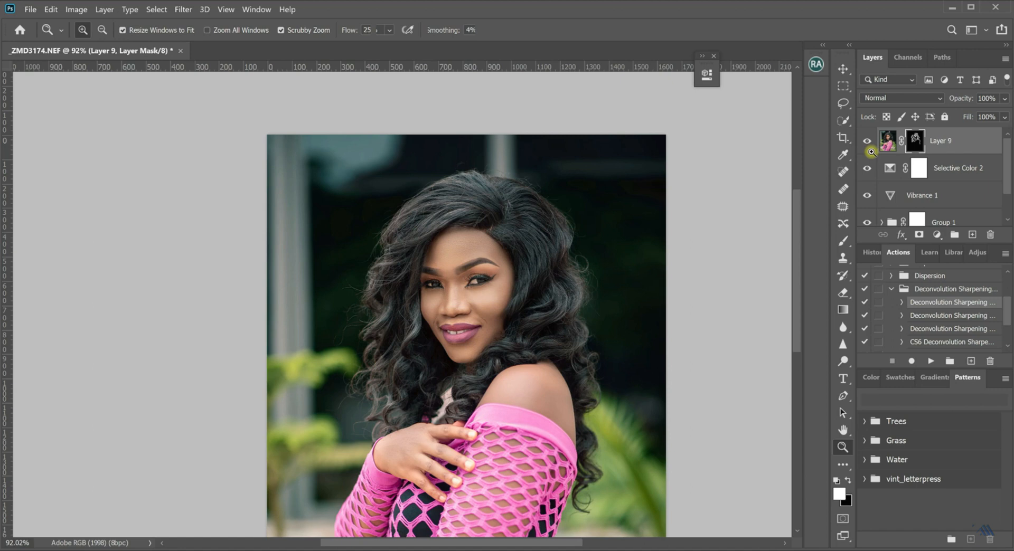
key(ctrl+1)
key(ctrl+plus)
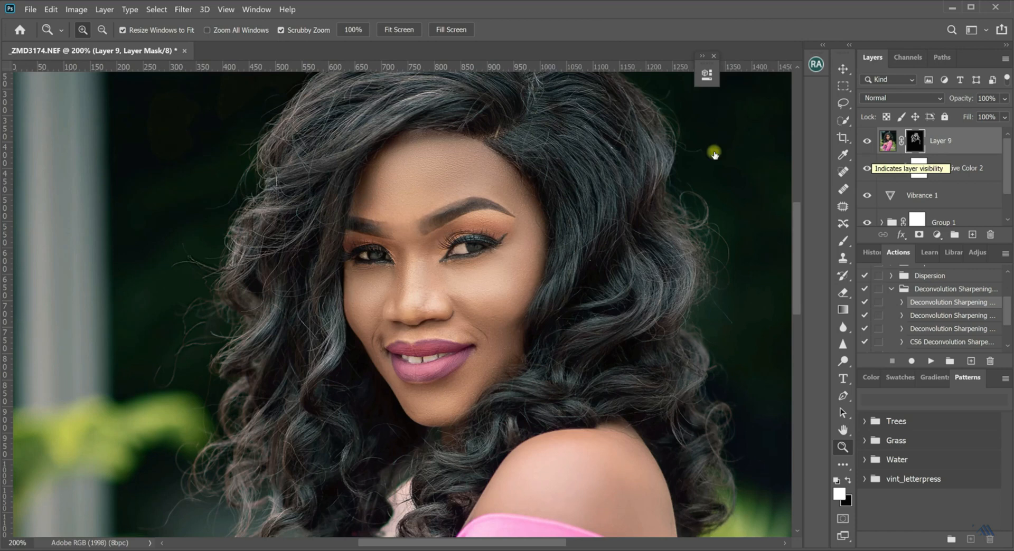
click(866, 144)
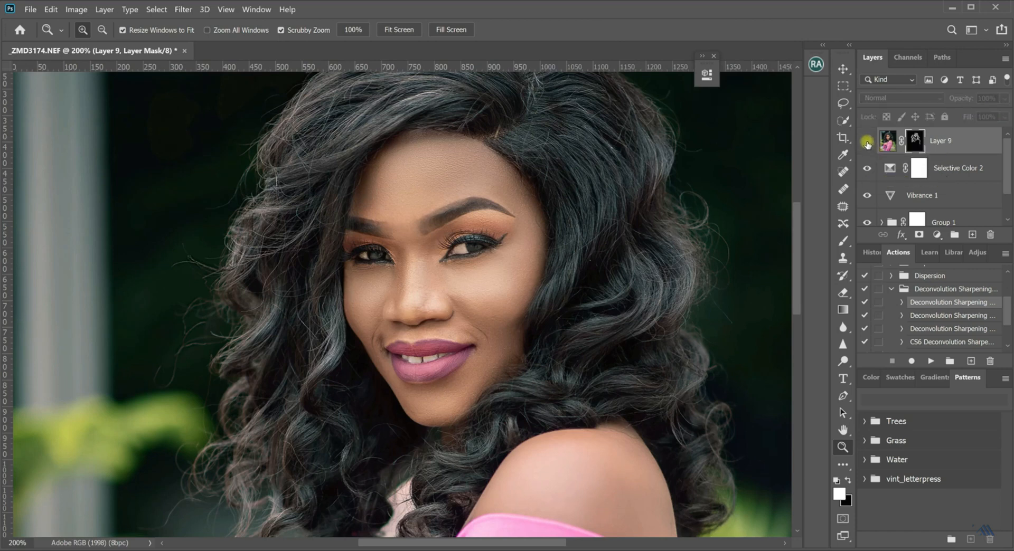
click(867, 144)
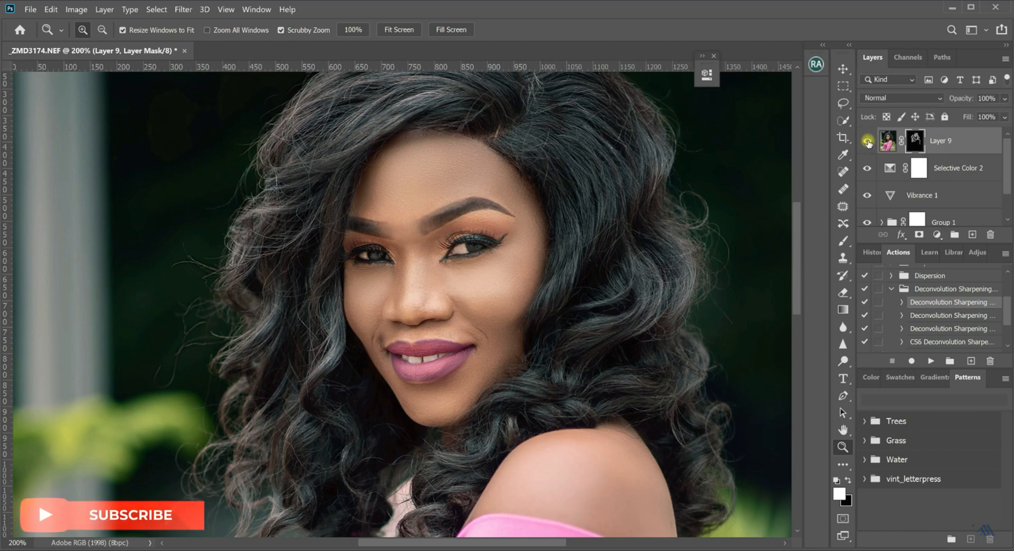
click(868, 145)
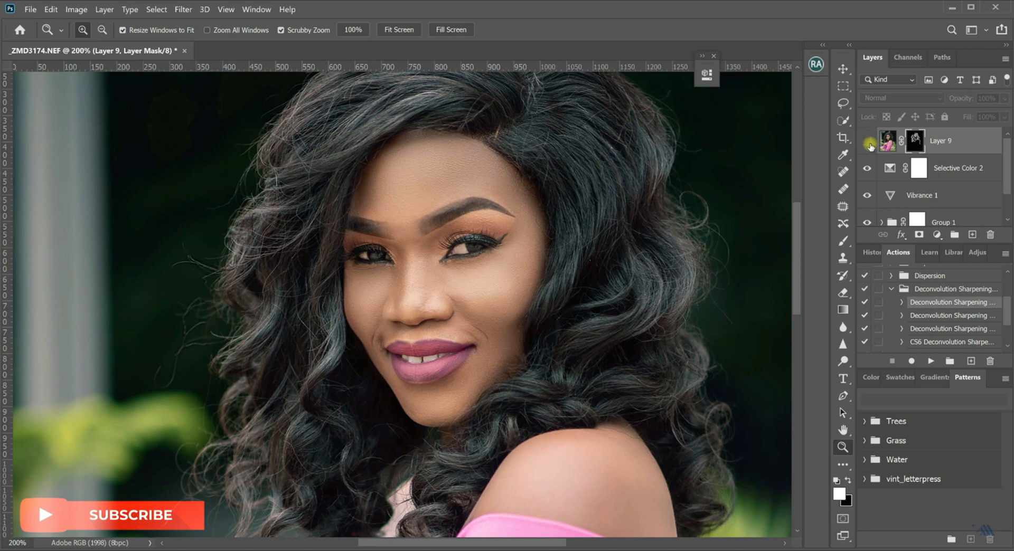
click(869, 145)
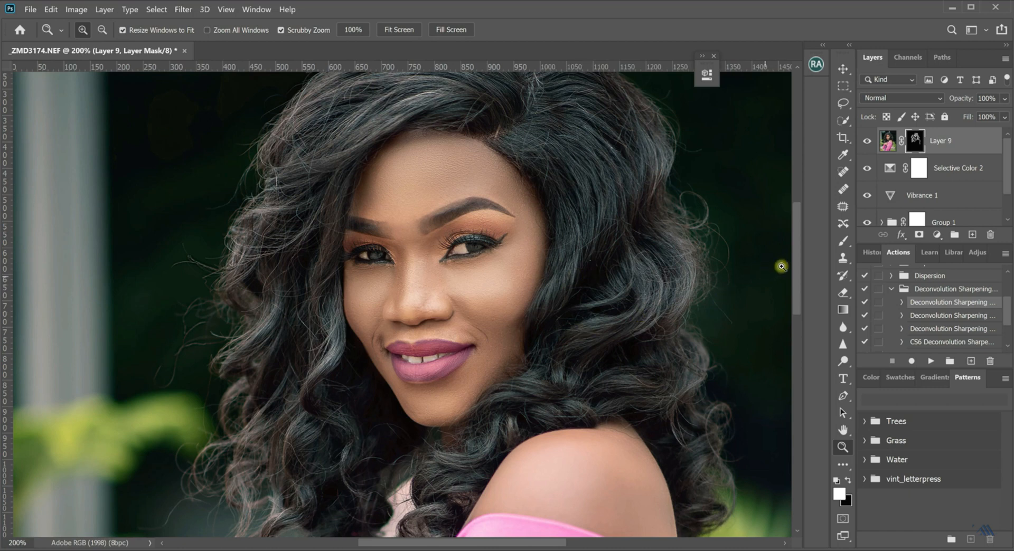
Start a Save for Web (Legacy) export of the full portrait and set the JPEG quality to 70.
key(space)
drag(623, 304, 589, 315)
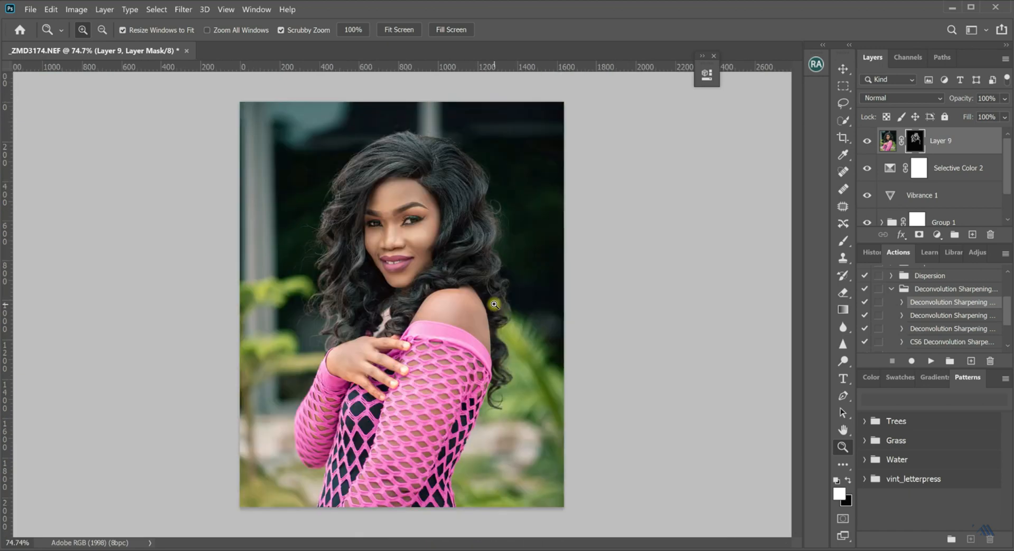
click(31, 10)
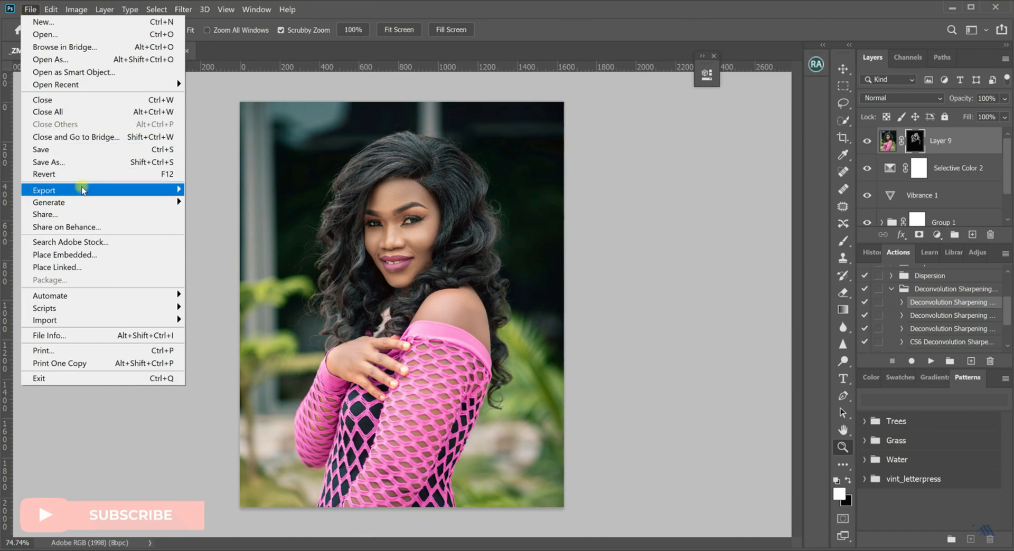
mouse_move(83, 190)
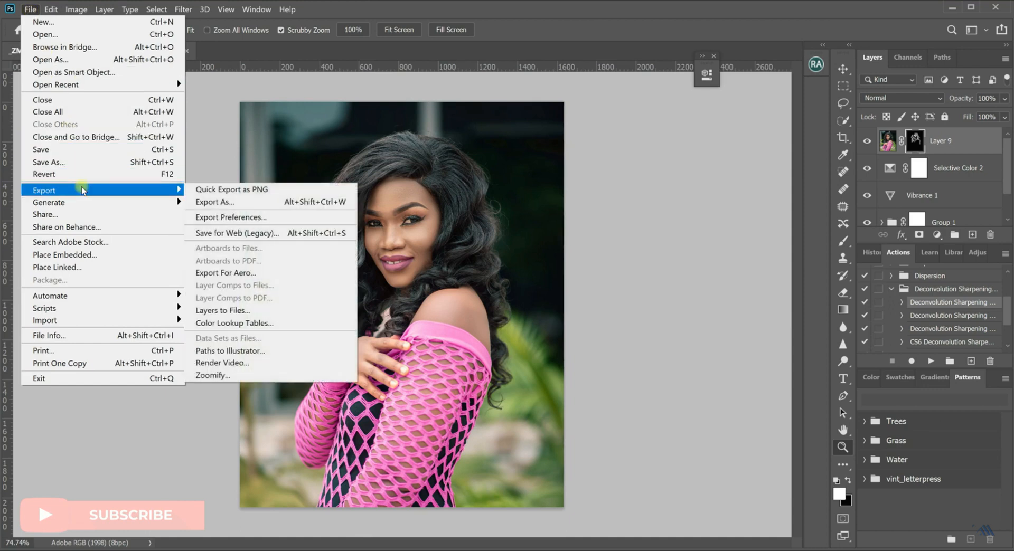
click(229, 234)
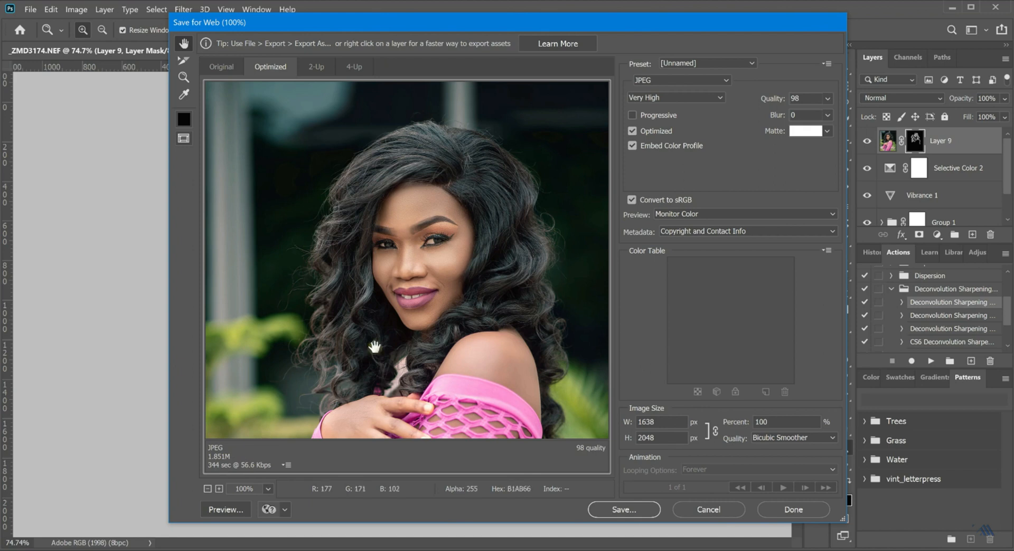
drag(771, 102, 761, 103)
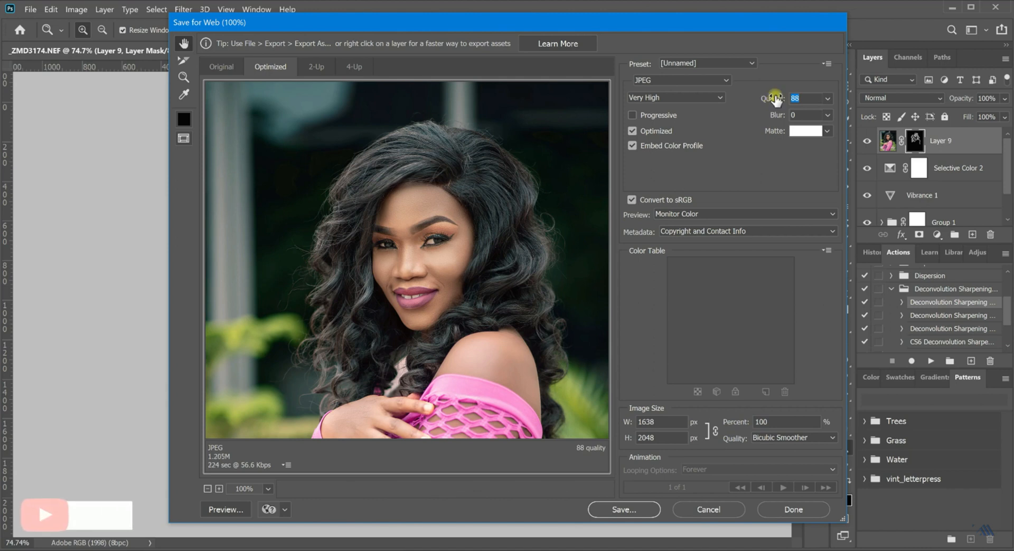
text(7)
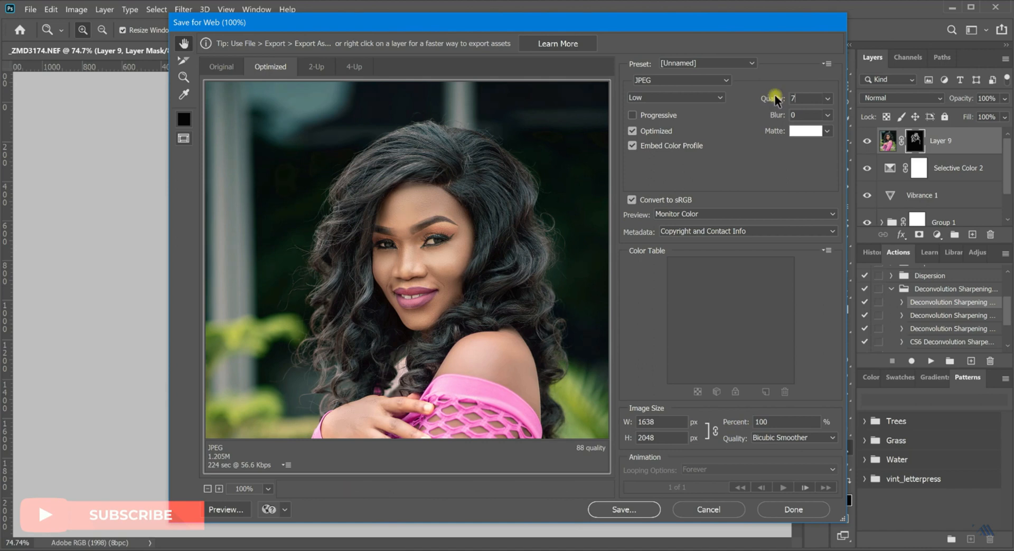
text(0)
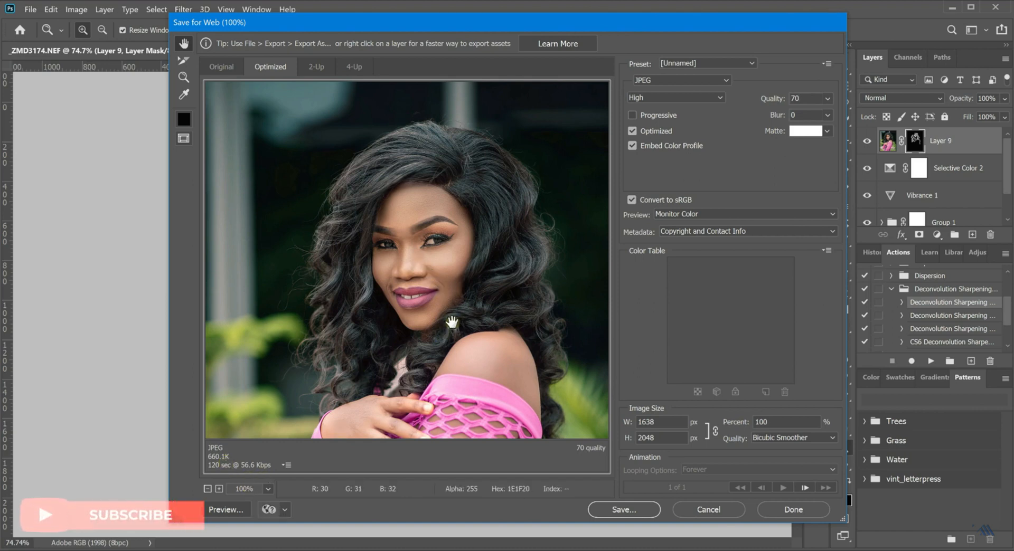
Compare the export preview's colours with Convert to sRGB disabled and enabled, leaving the conversion enabled.
click(632, 201)
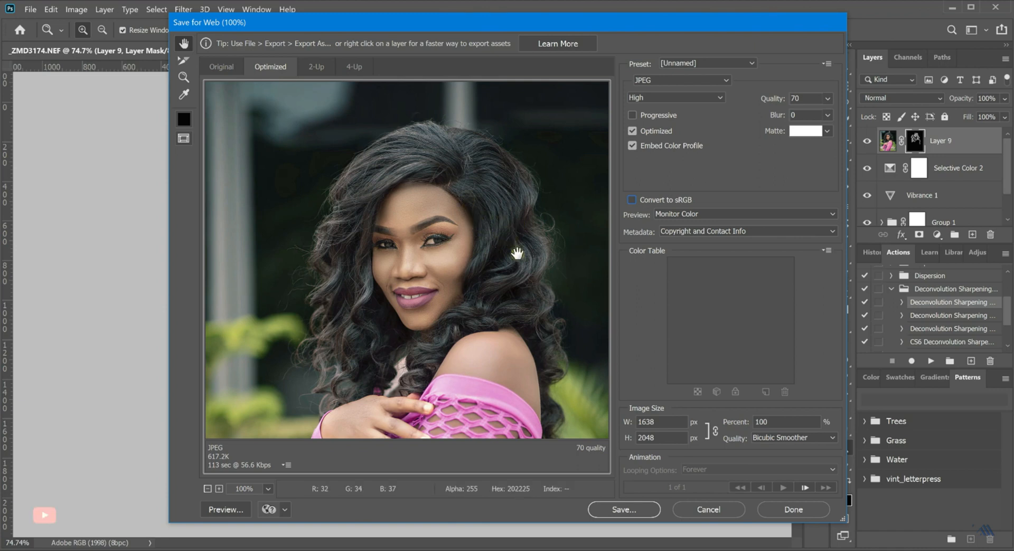
click(632, 201)
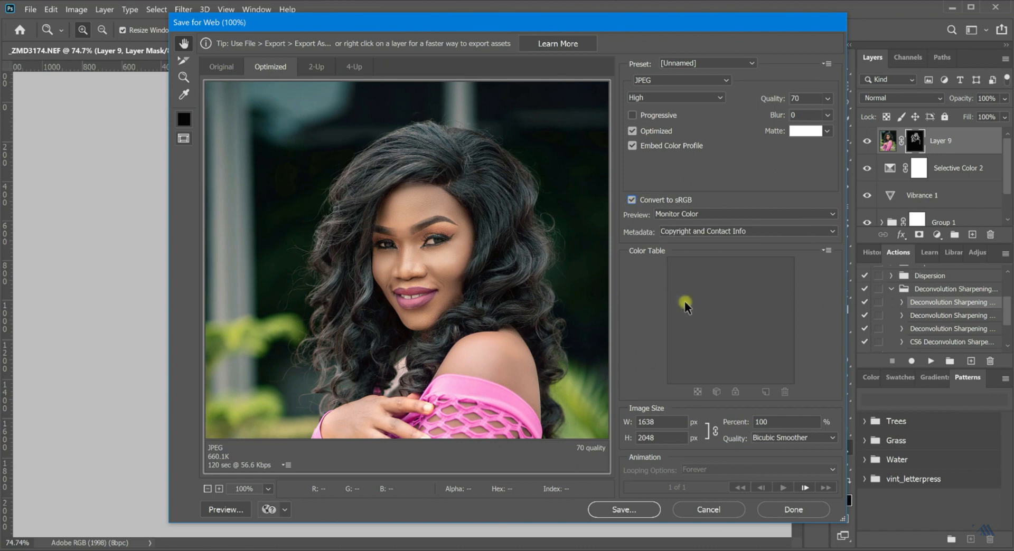
Include all metadata in the export and save the JPEG to the Desktop as _ZMD3174.
click(731, 233)
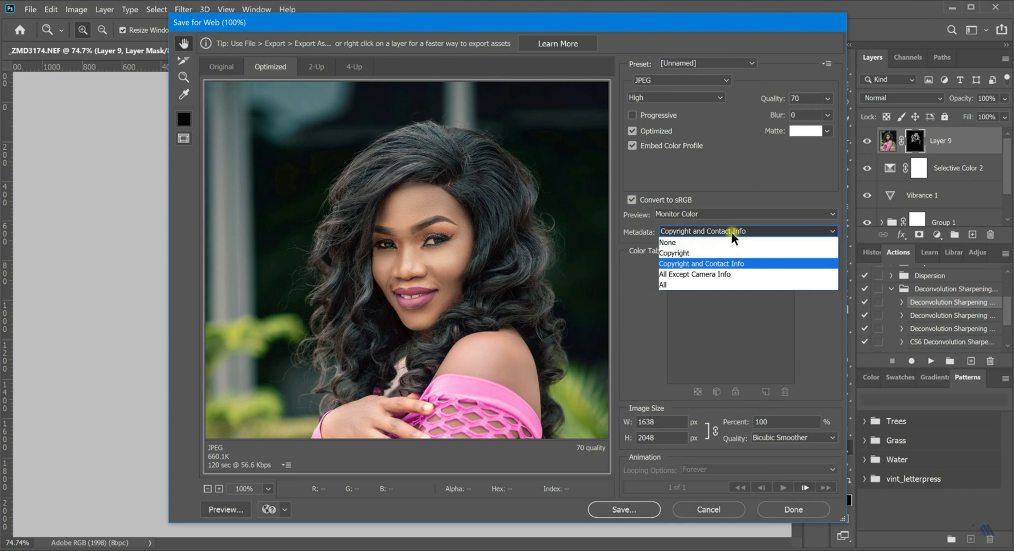
click(681, 285)
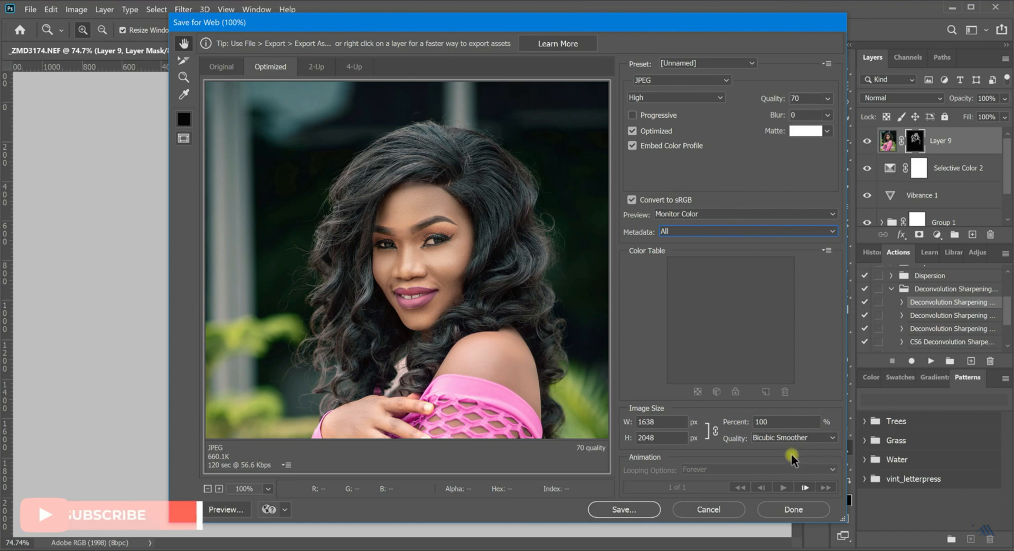
click(624, 510)
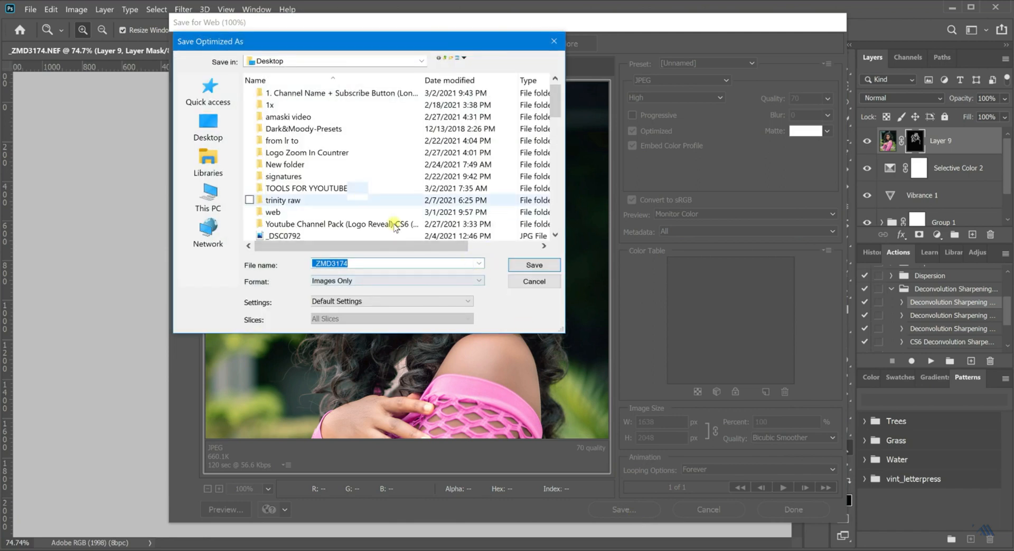
click(542, 268)
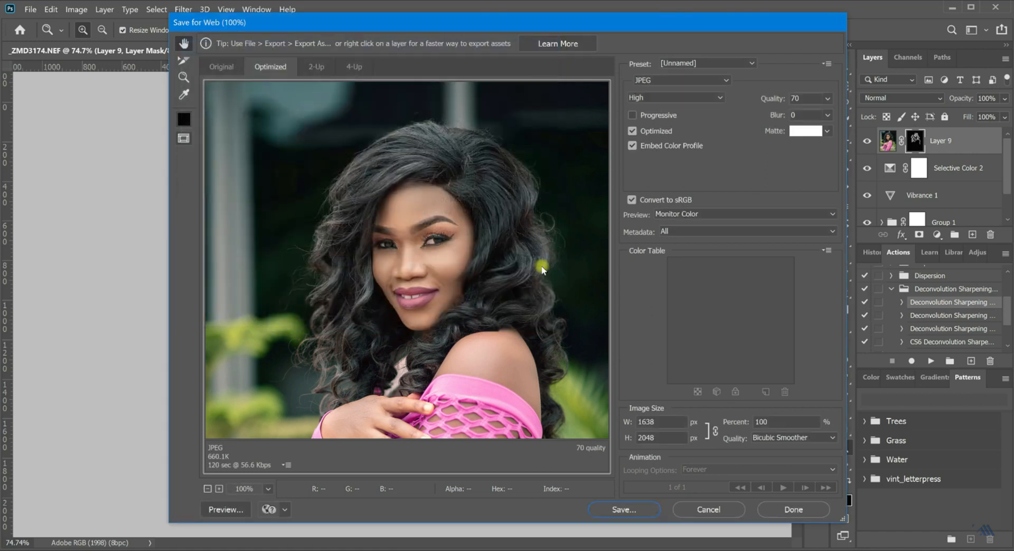